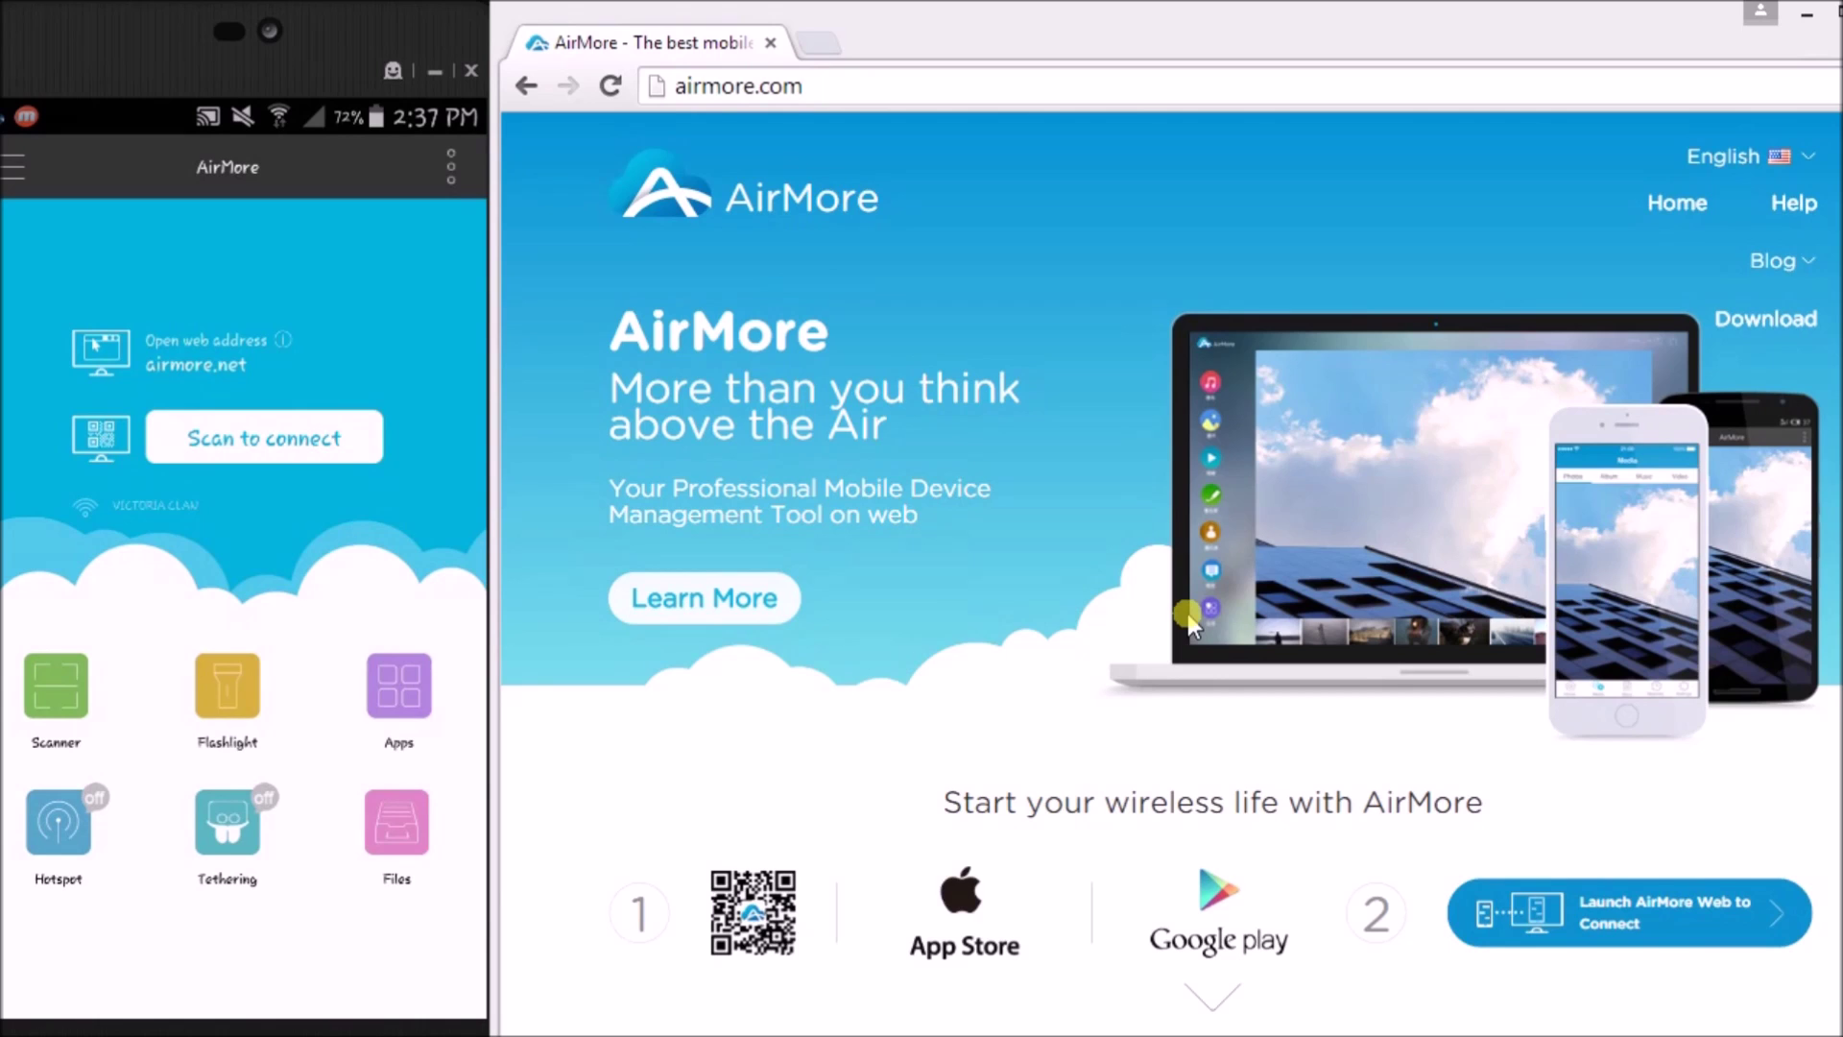
Step: Connect the Samsung phone through AirMore Web to show its device details and memory usage
left_click(1596, 936)
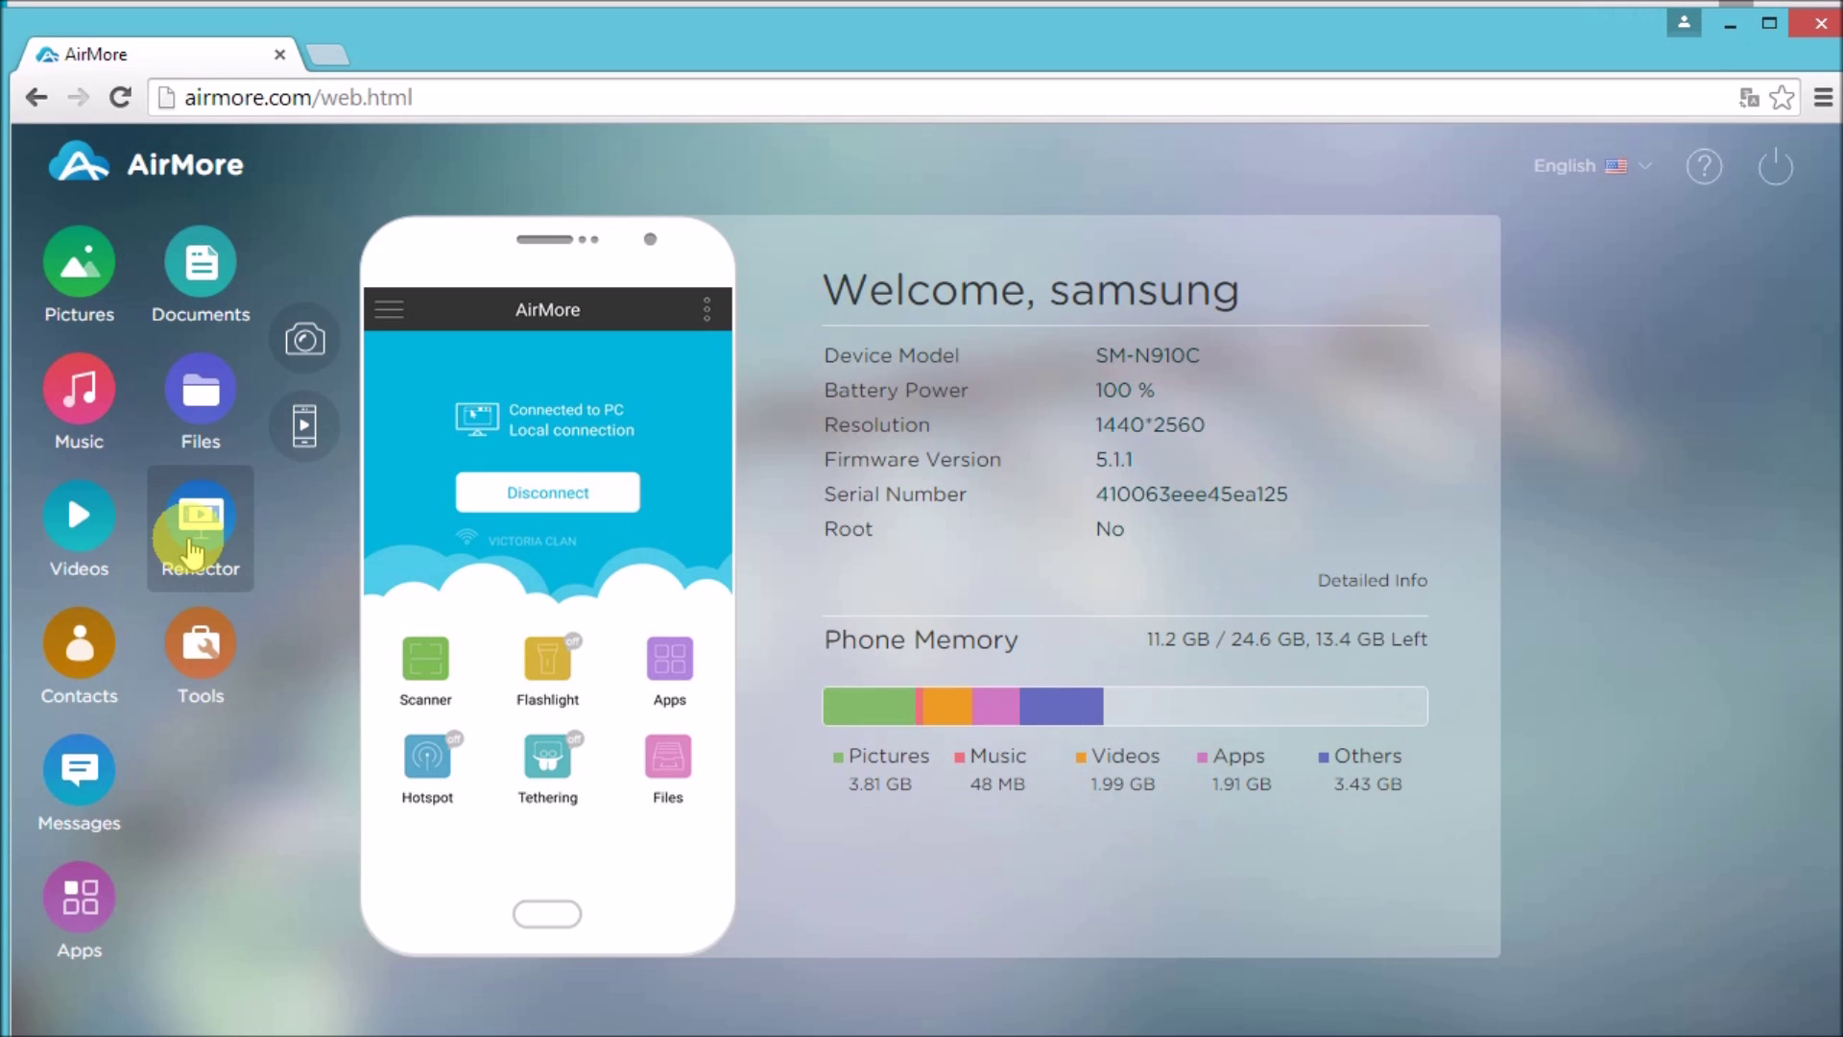
left_click(190, 552)
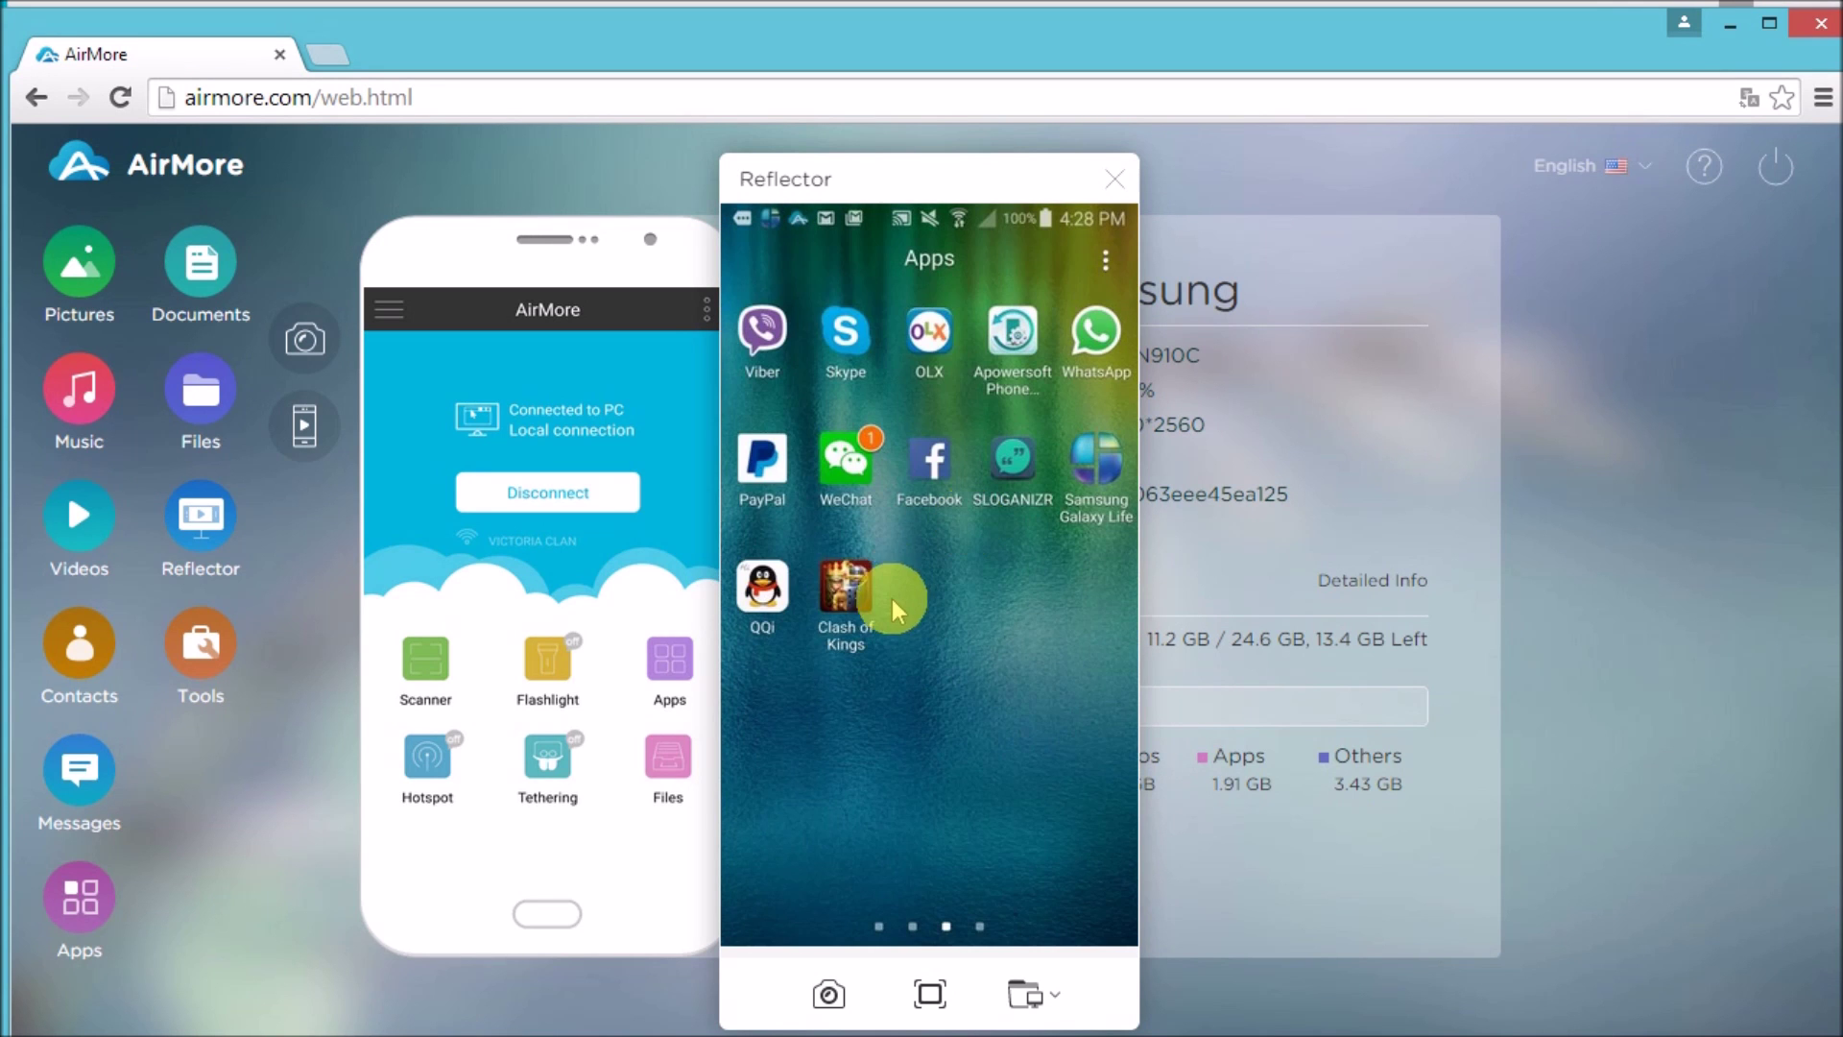
Step: Launch Clash of Kings, collect the Horn Lv. 1 reward, and show the game full screen
left_click(889, 653)
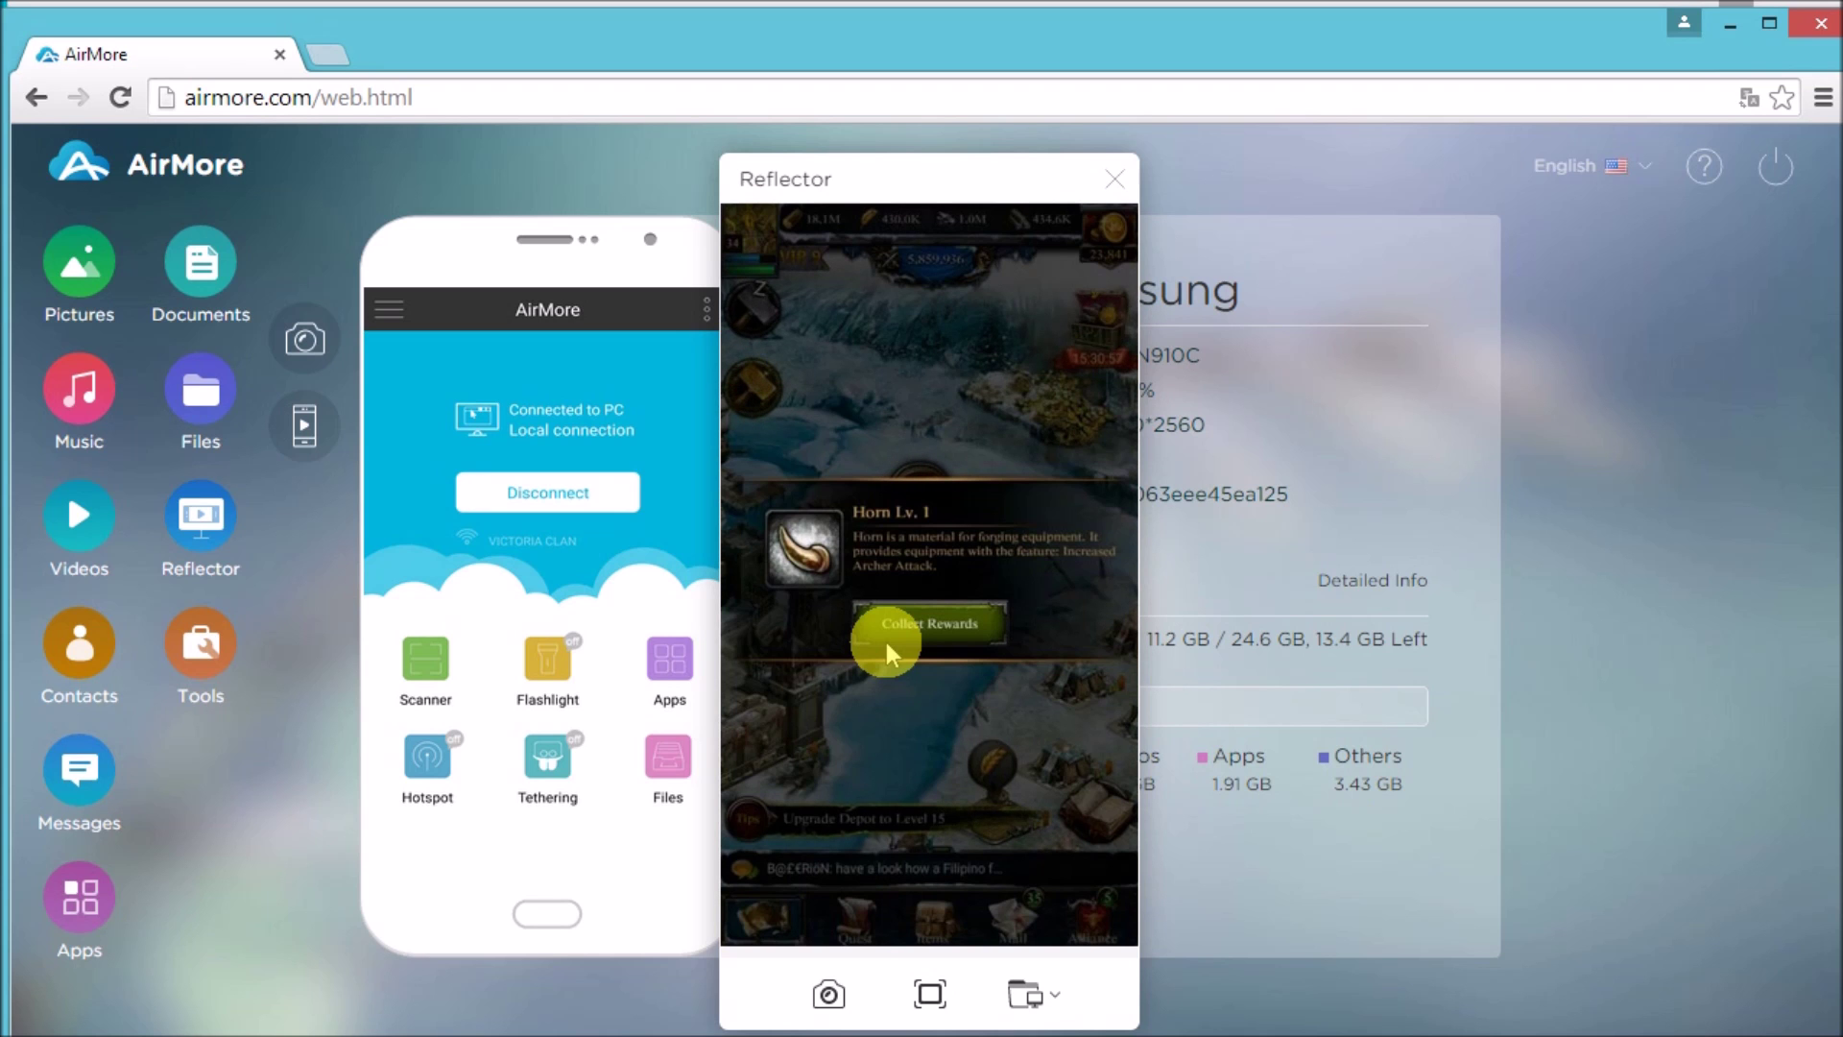
left_click(886, 642)
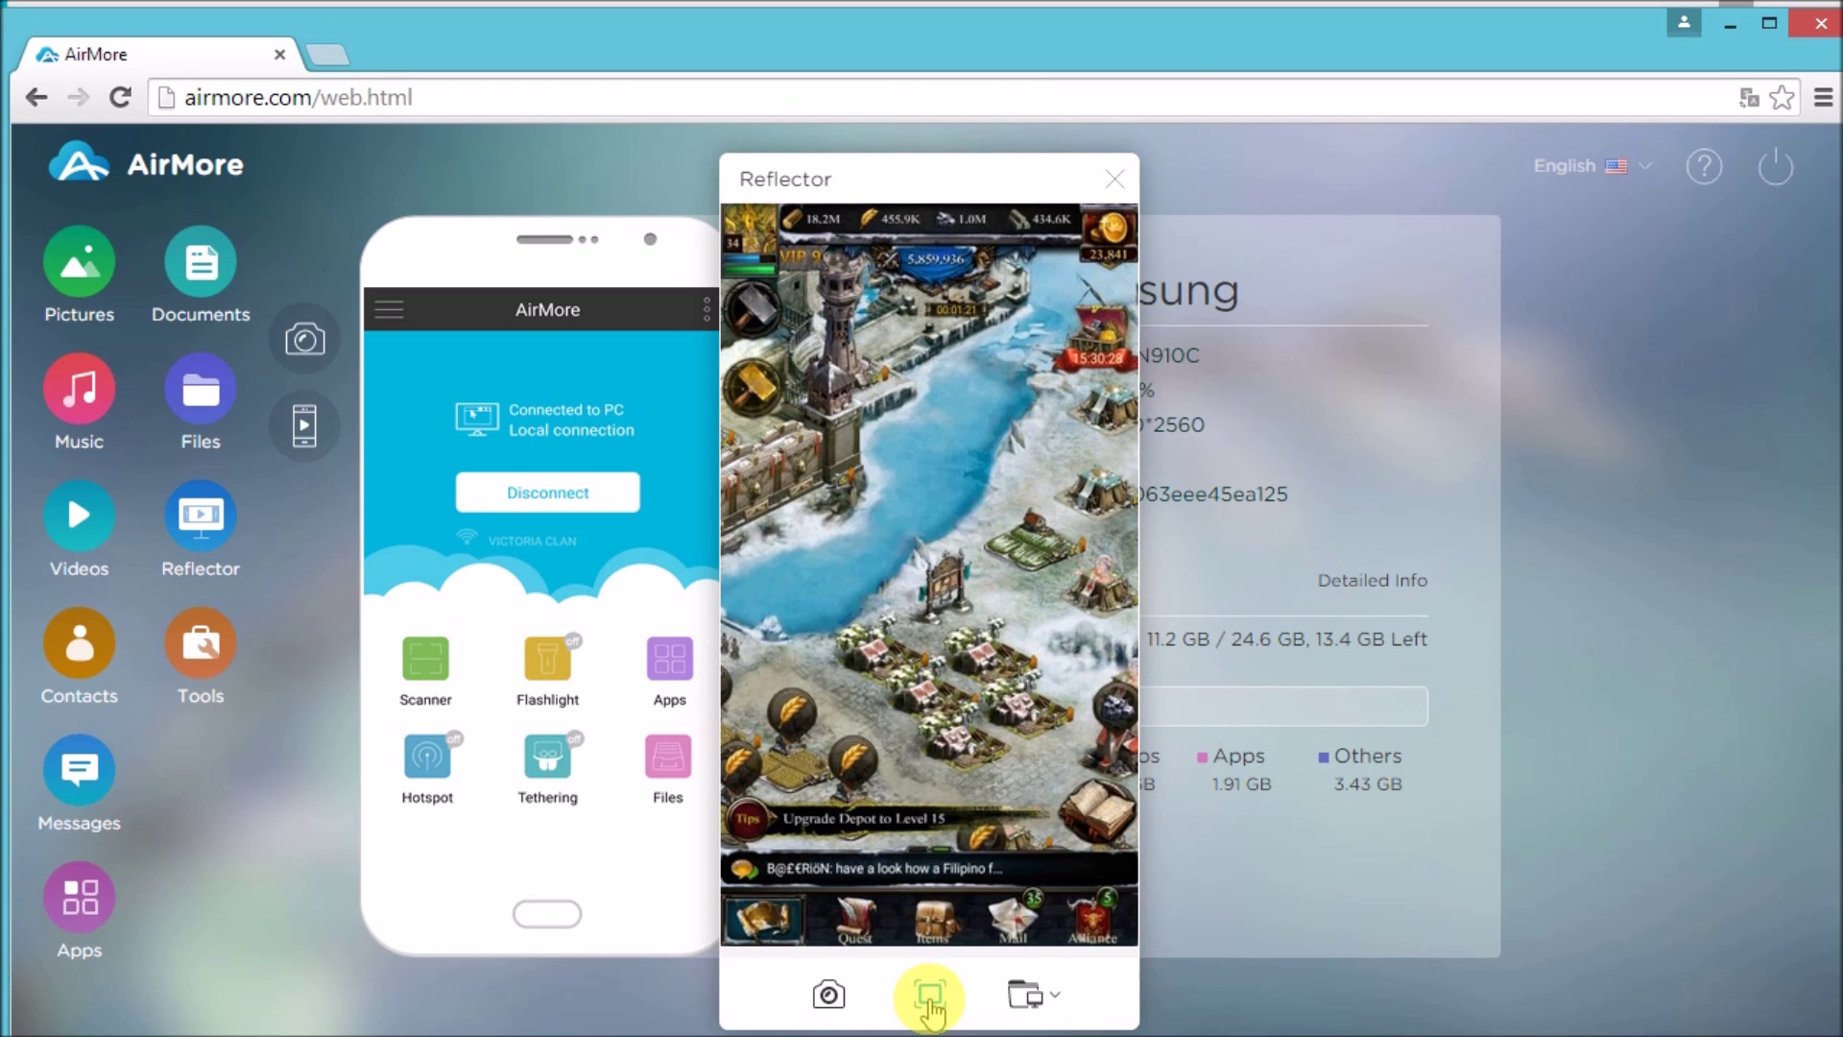
left_click(929, 1009)
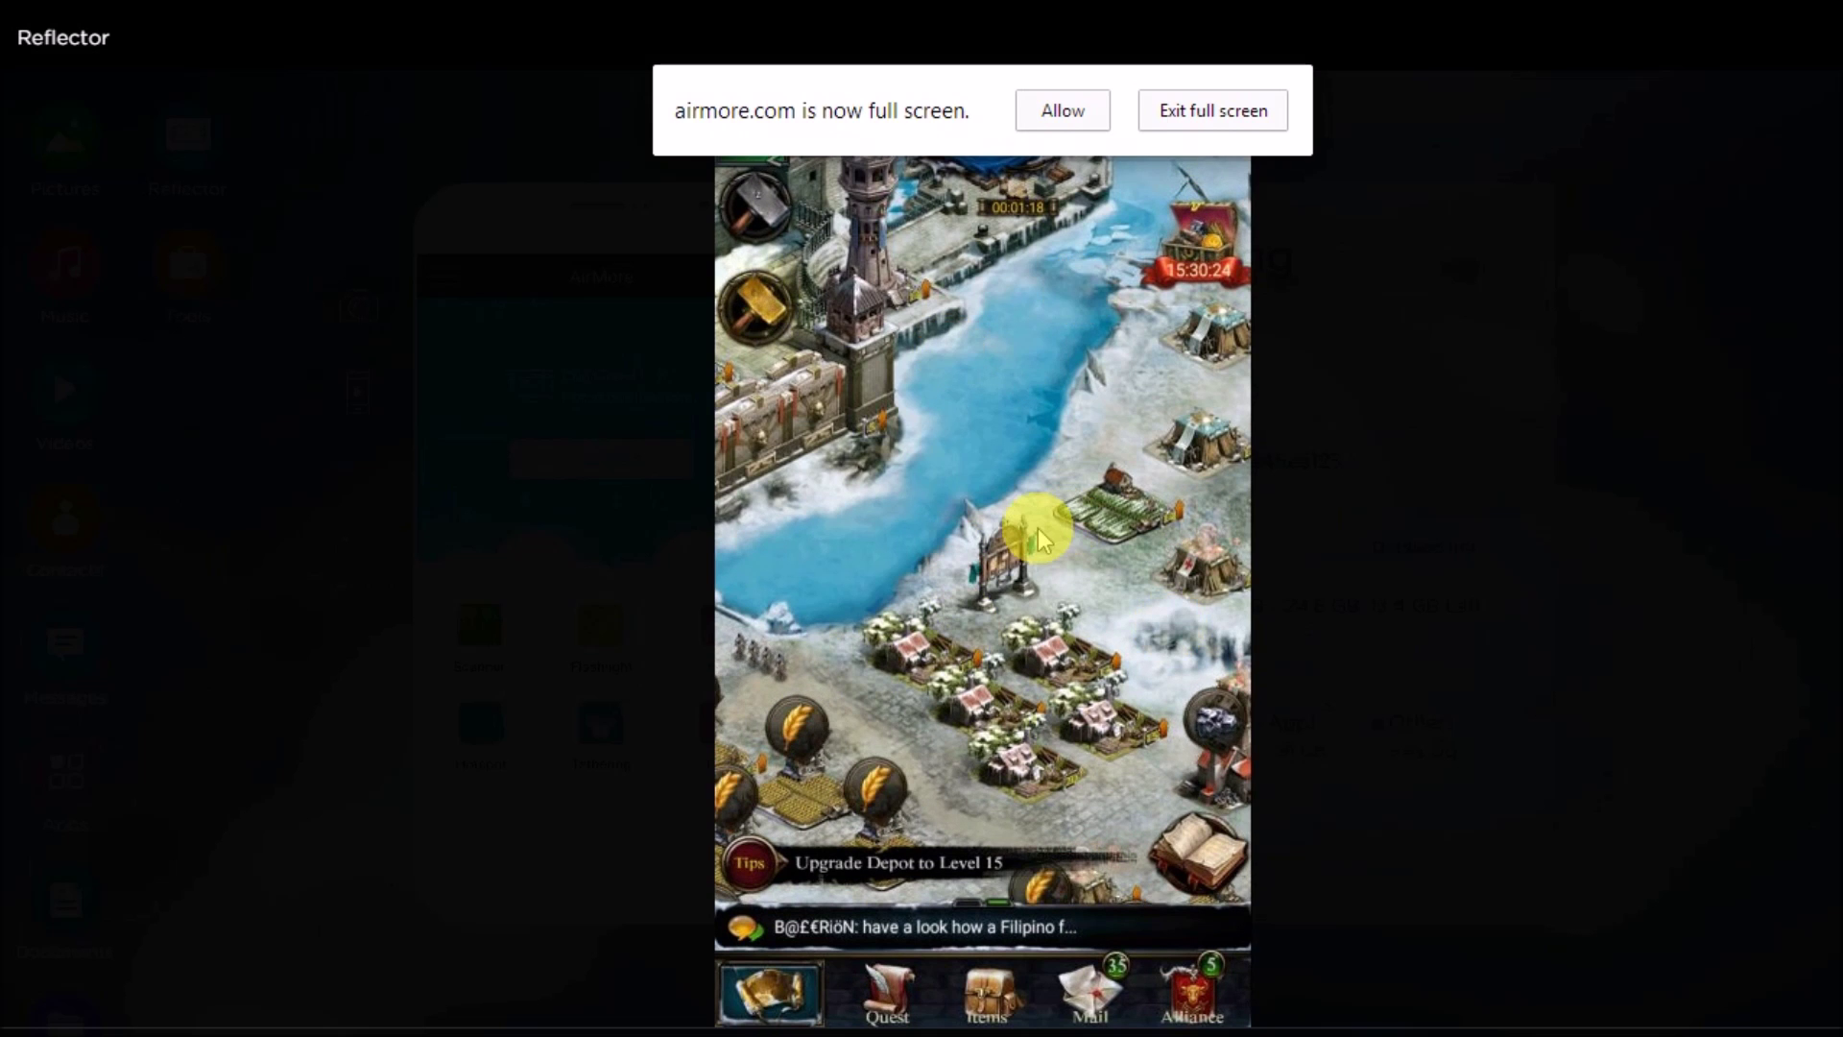
left_click(1218, 123)
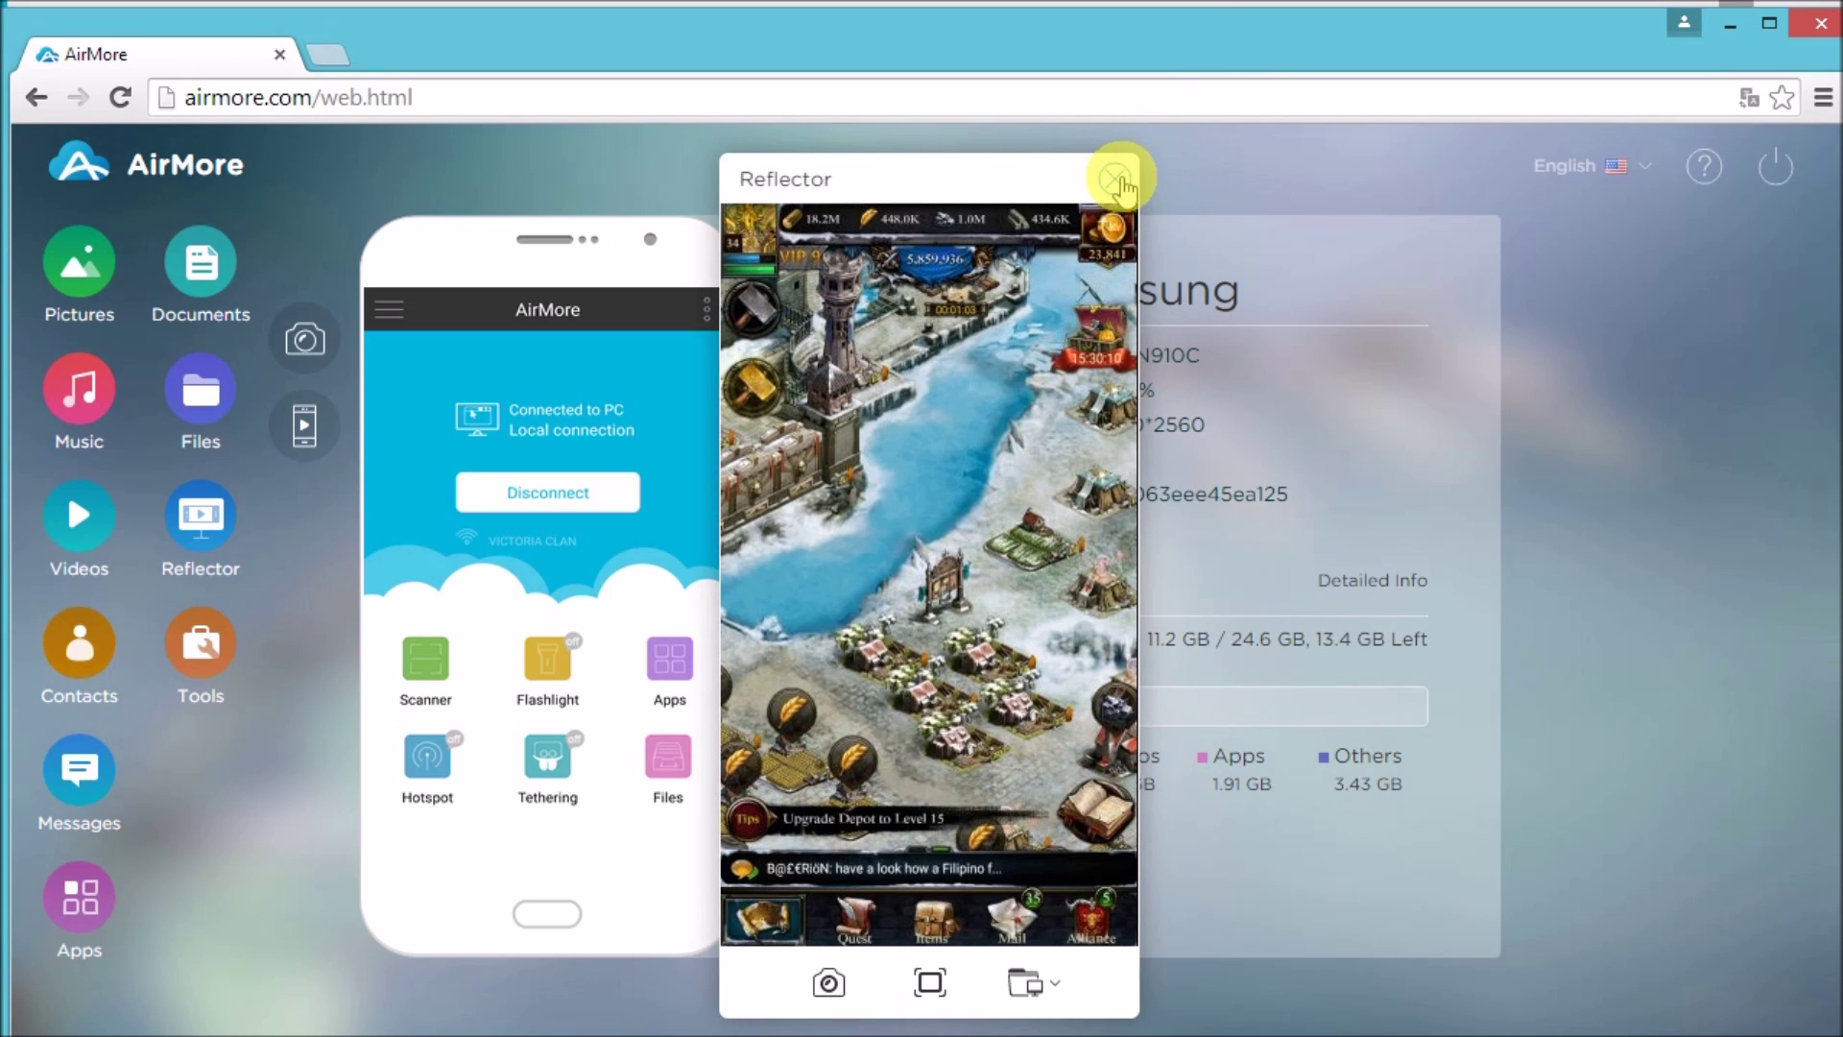
Step: Close the Reflector window and confirm disconnecting the Samsung phone
left_click(1115, 179)
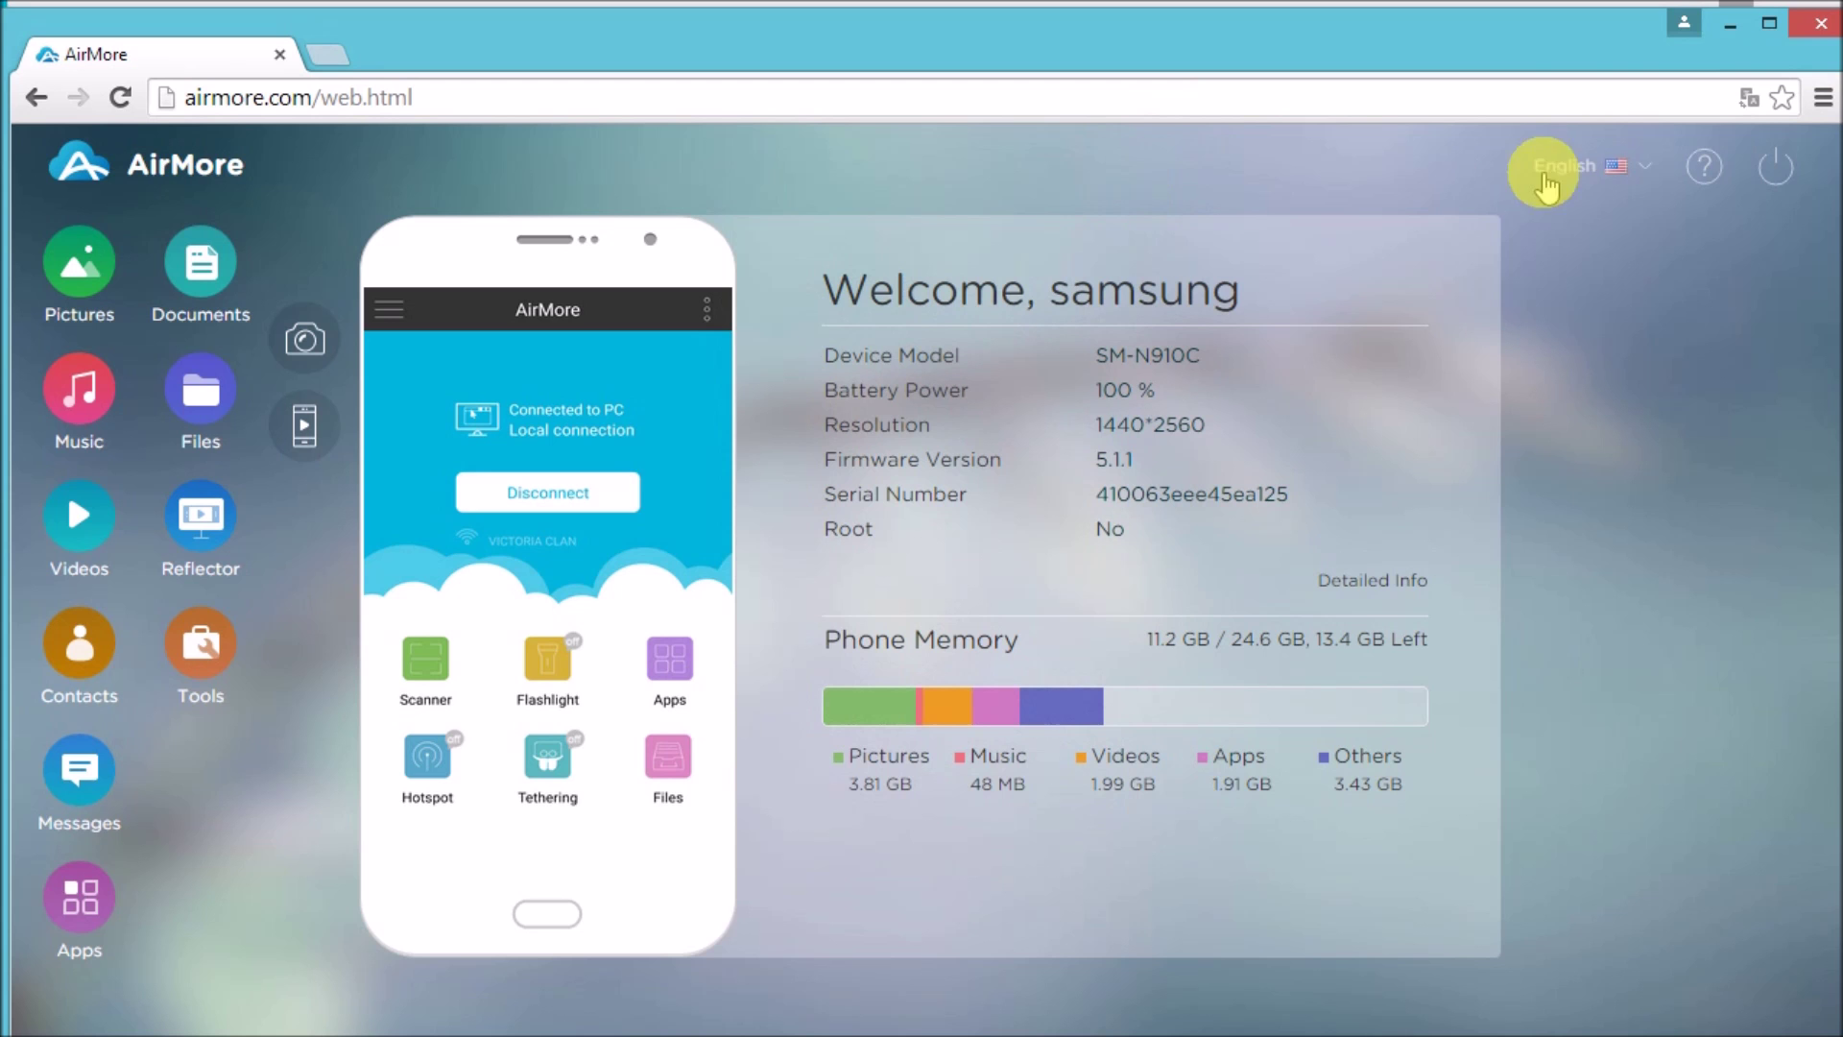
left_click(1763, 171)
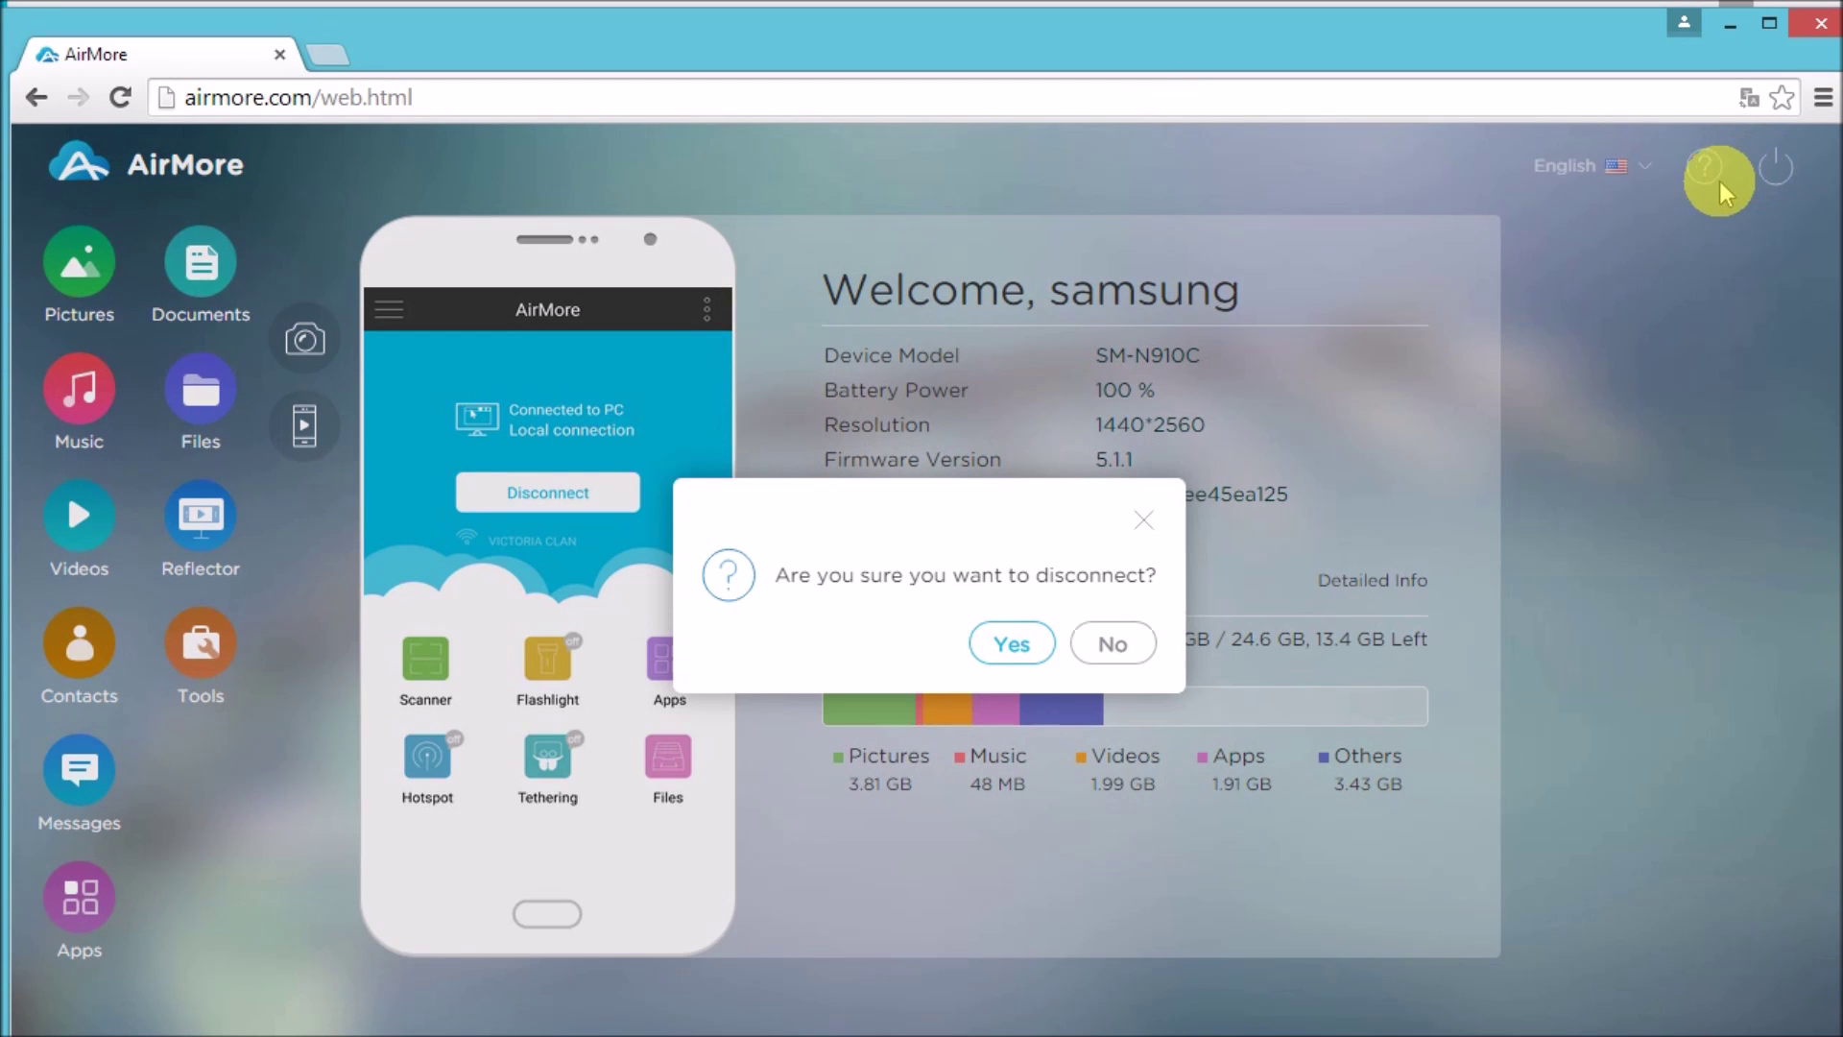
left_click(1008, 643)
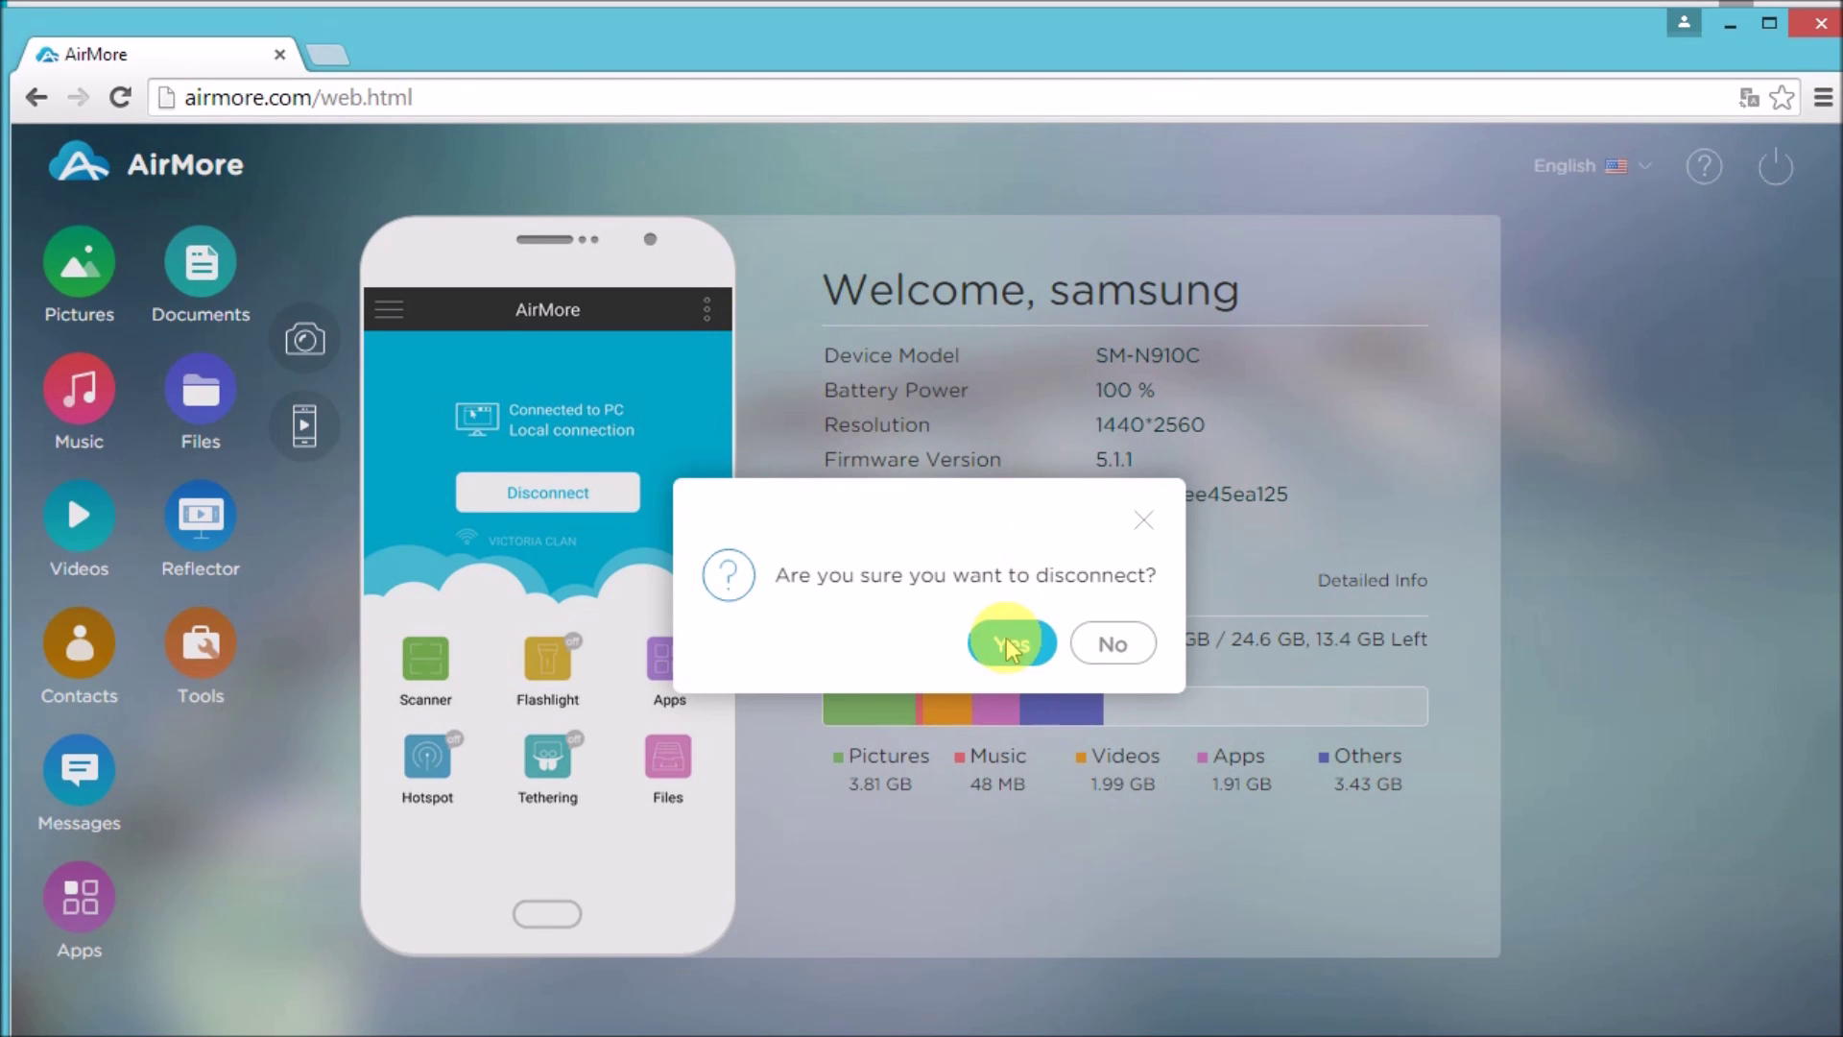